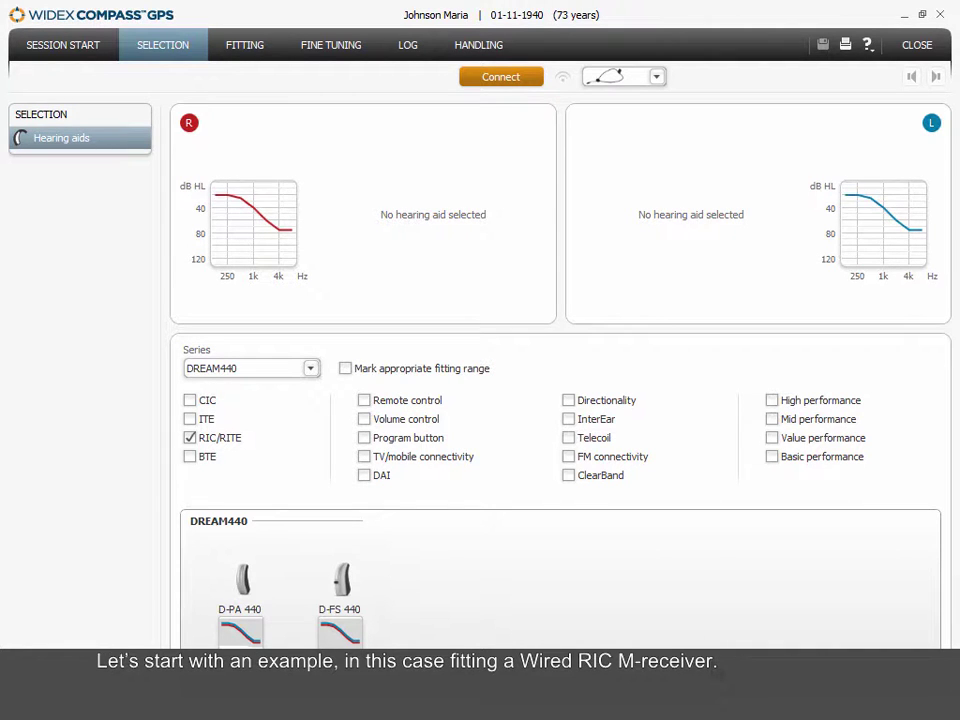
- Review the receiver types, then put the D-FS 440 on both the right and left ears
click(656, 77)
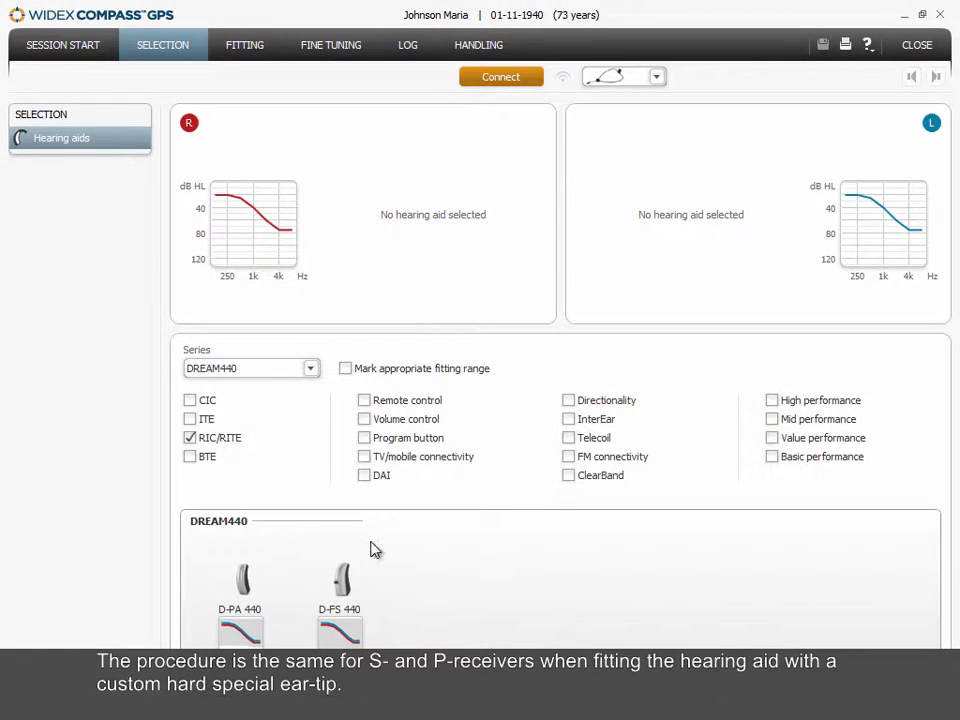
mouse_move(345, 552)
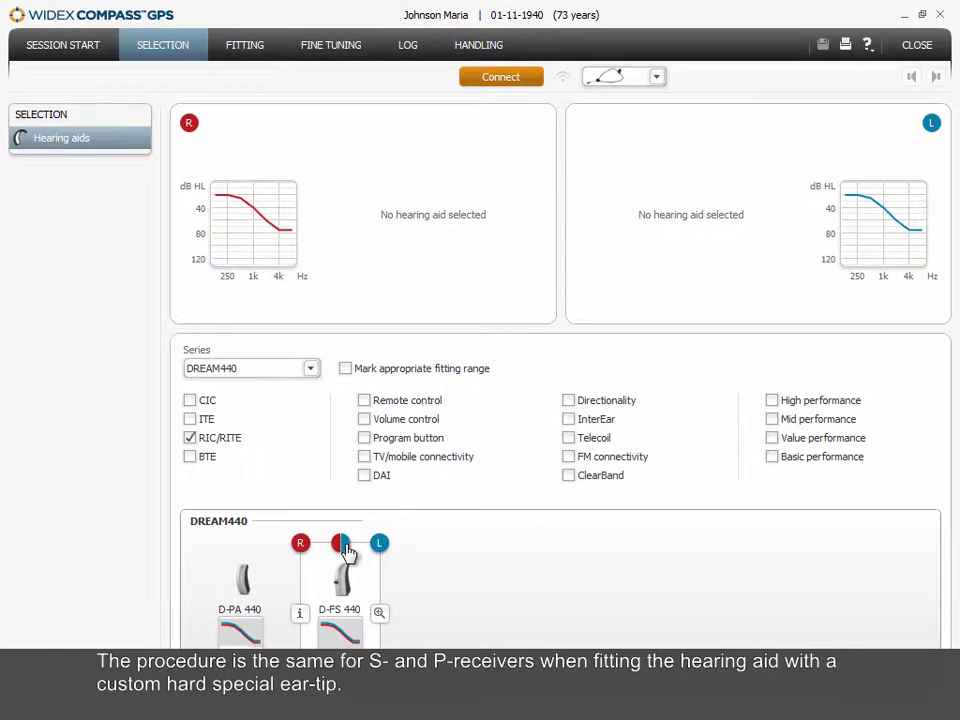
click(342, 545)
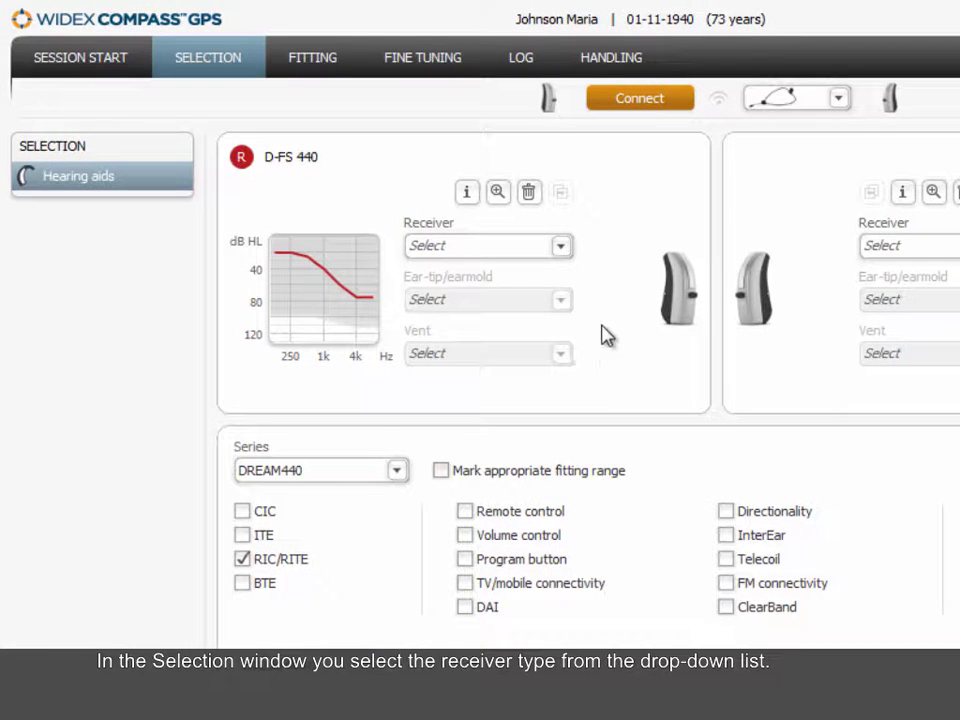
- Fit the right D-FS 440 with a RIC M receiver, a custom hard ear-tip and a 1,0 vent
click(565, 251)
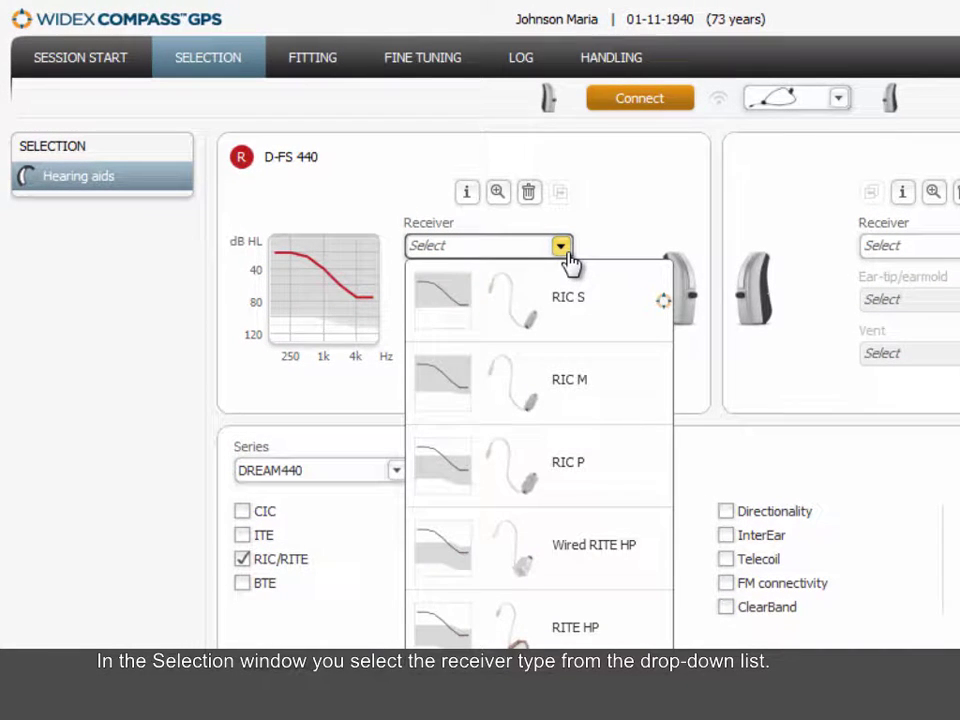
click(620, 387)
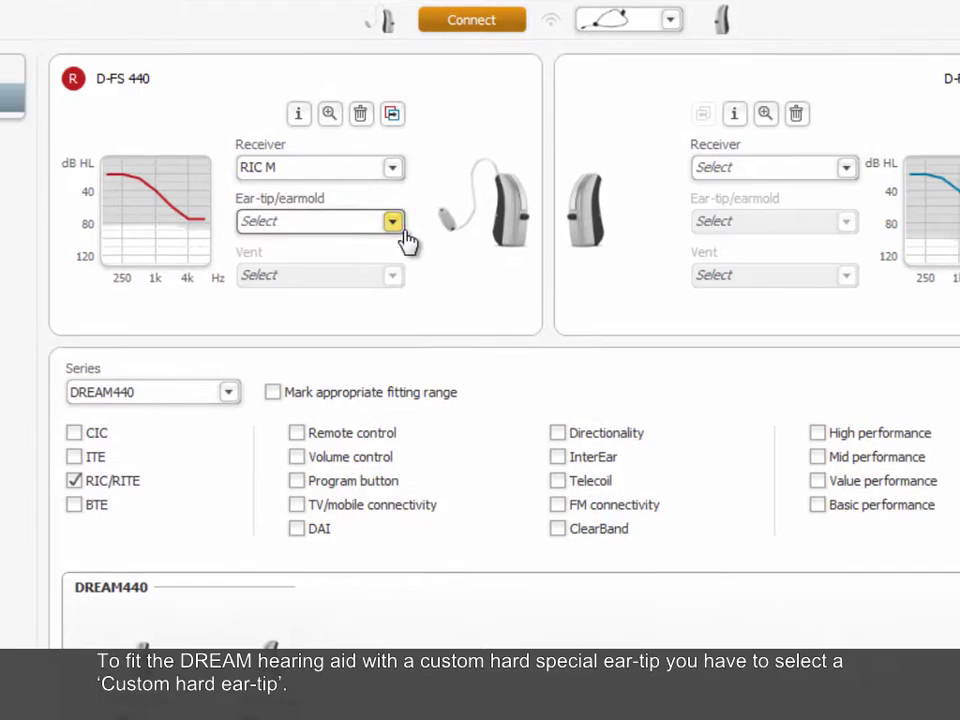
click(355, 204)
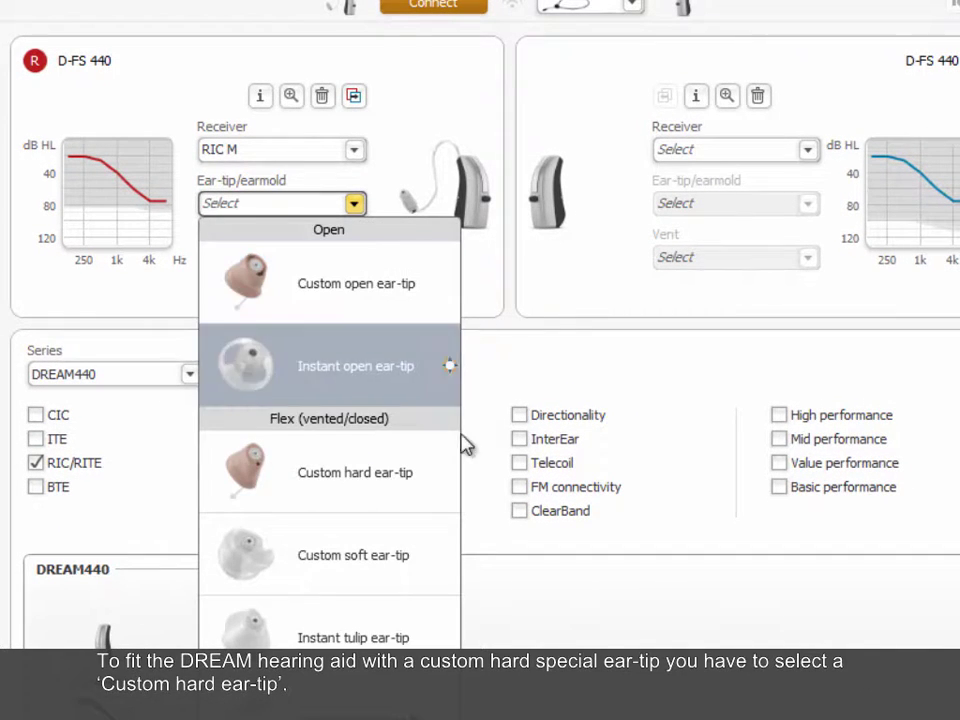
click(443, 497)
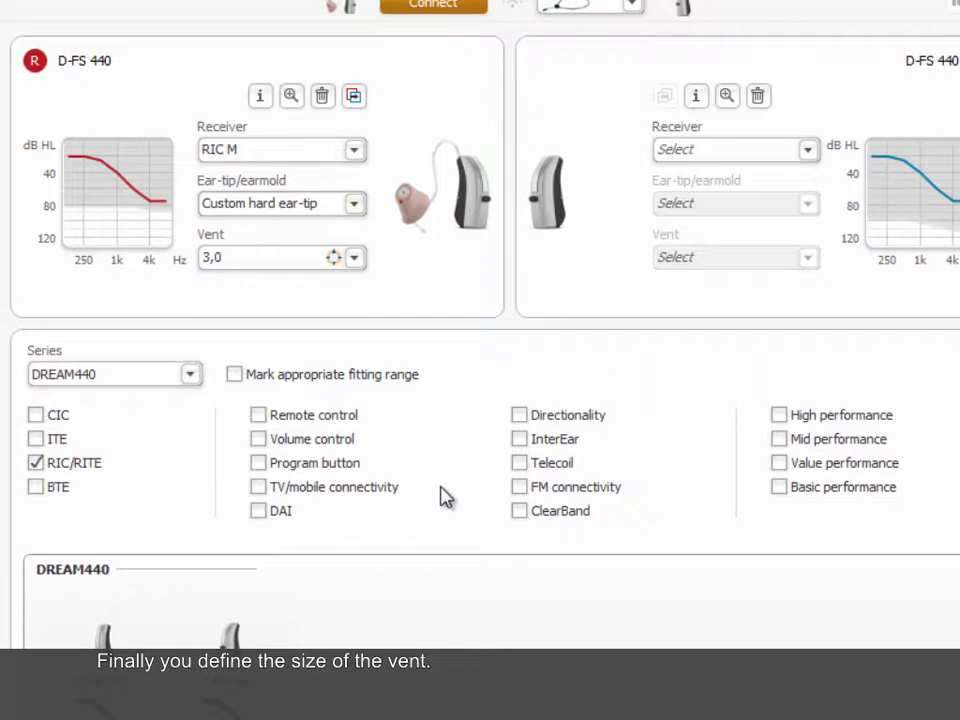
click(354, 258)
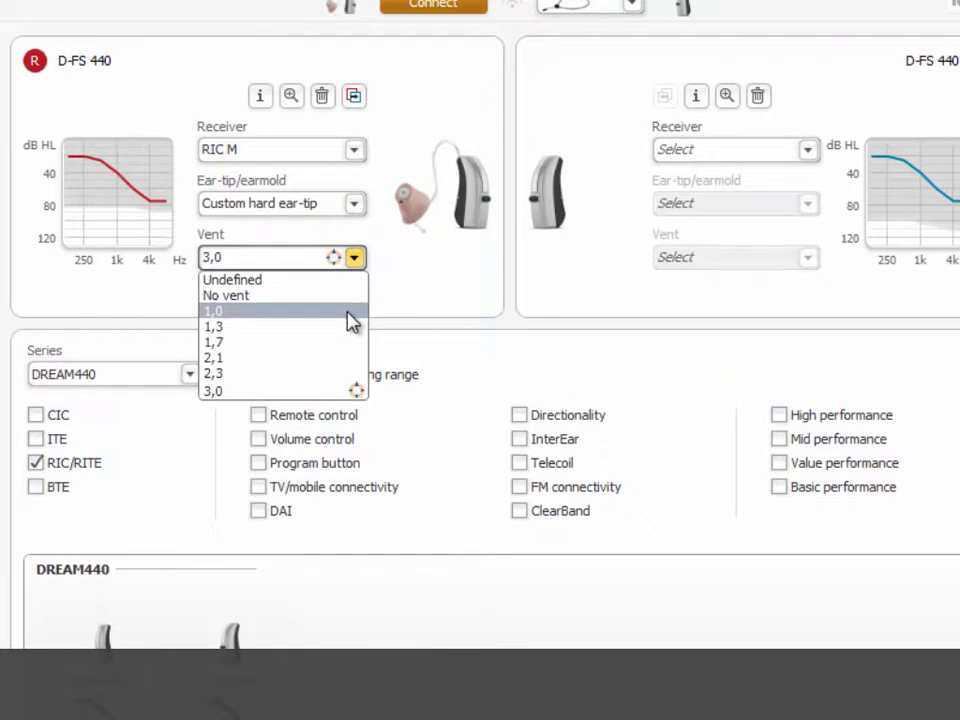
click(350, 318)
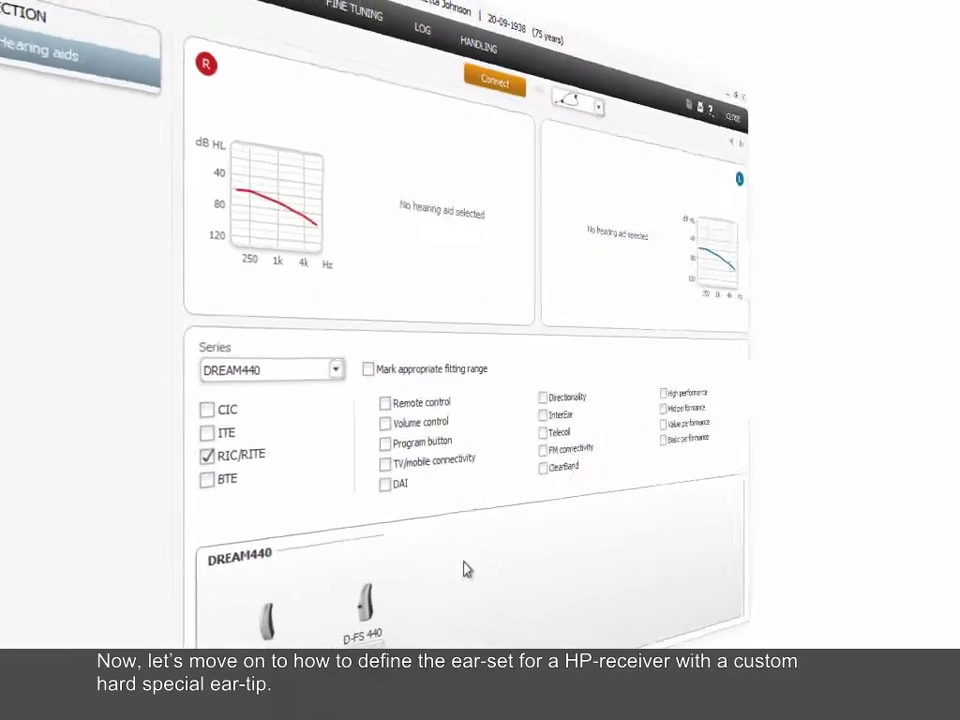
- Put the D-FS 440 on both ears for the new patient and give the right aid RITE HP
mouse_move(364, 561)
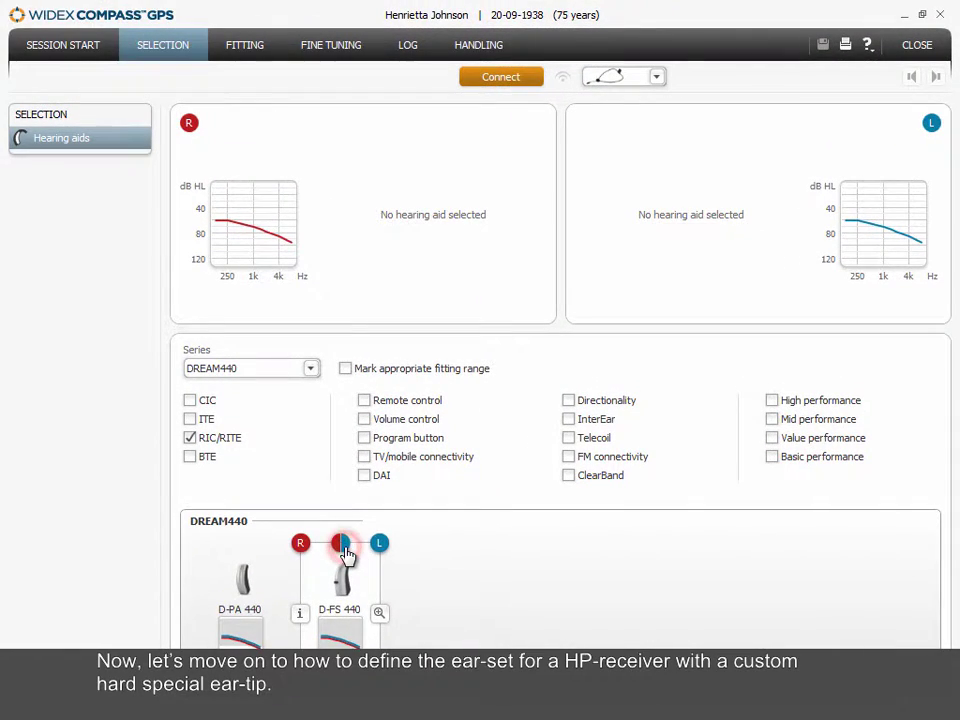
click(341, 545)
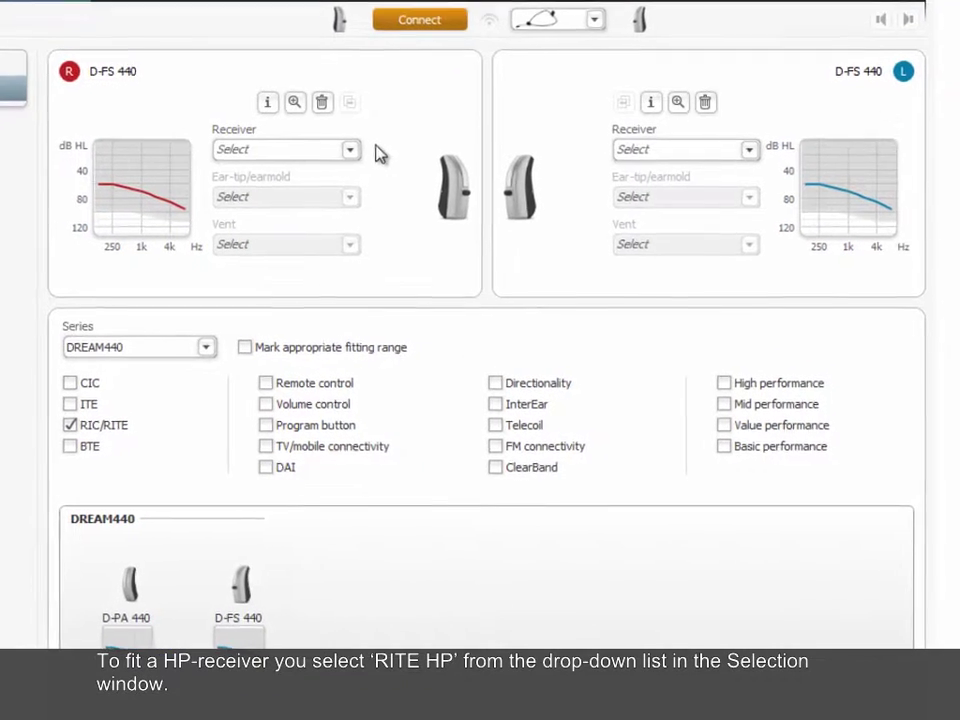
click(322, 136)
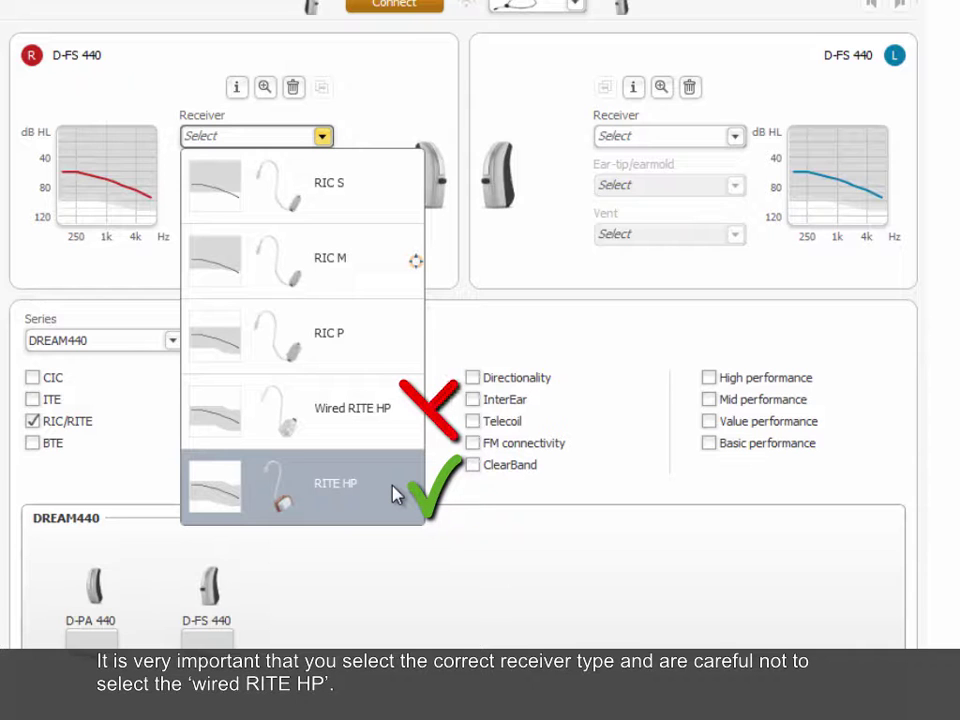
click(395, 490)
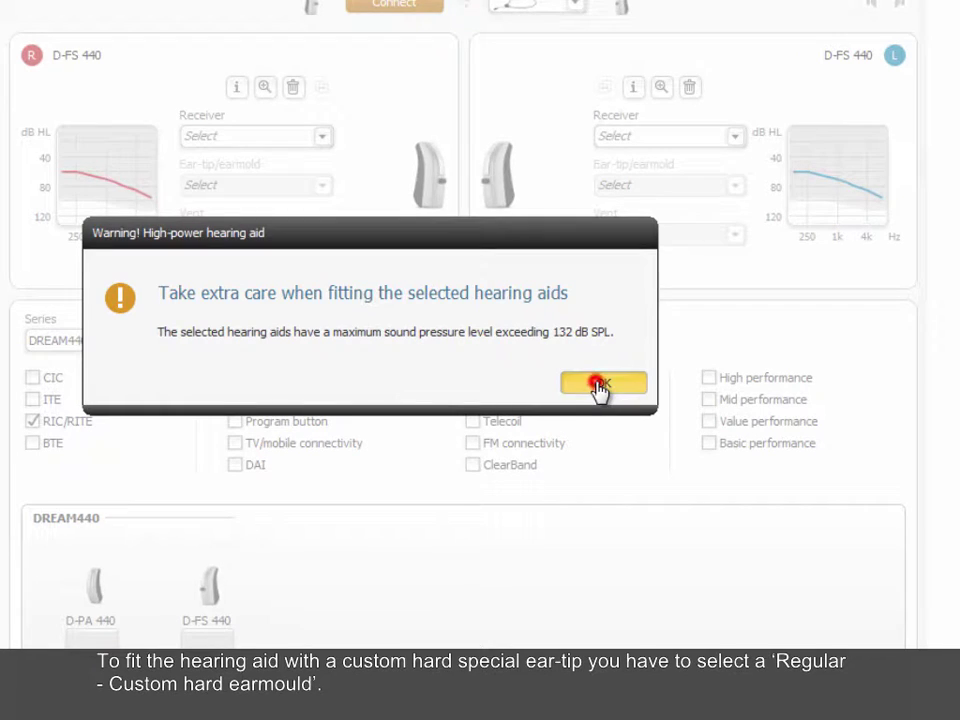
- Accept the high-power warning and give the right aid a regular custom hard earmold with a 1,0 vent
click(599, 383)
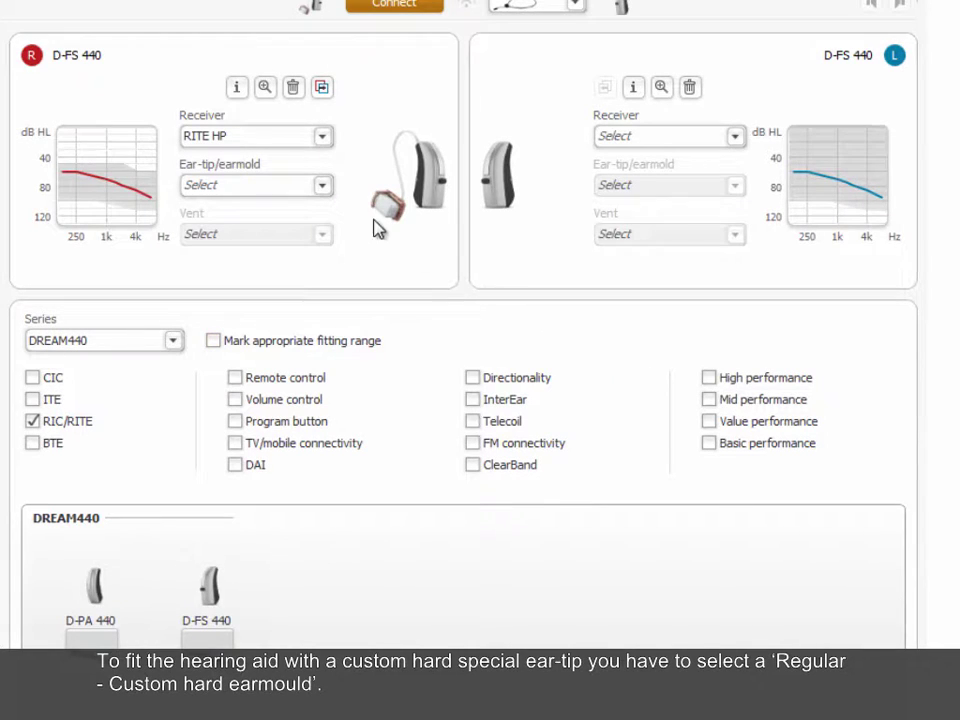
click(322, 186)
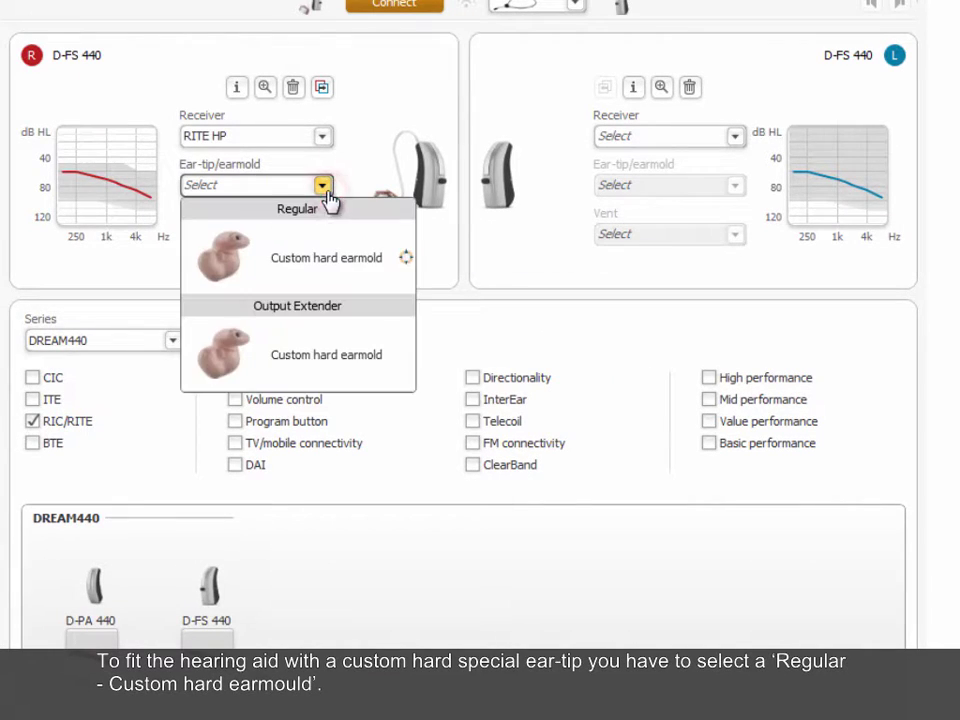
click(344, 277)
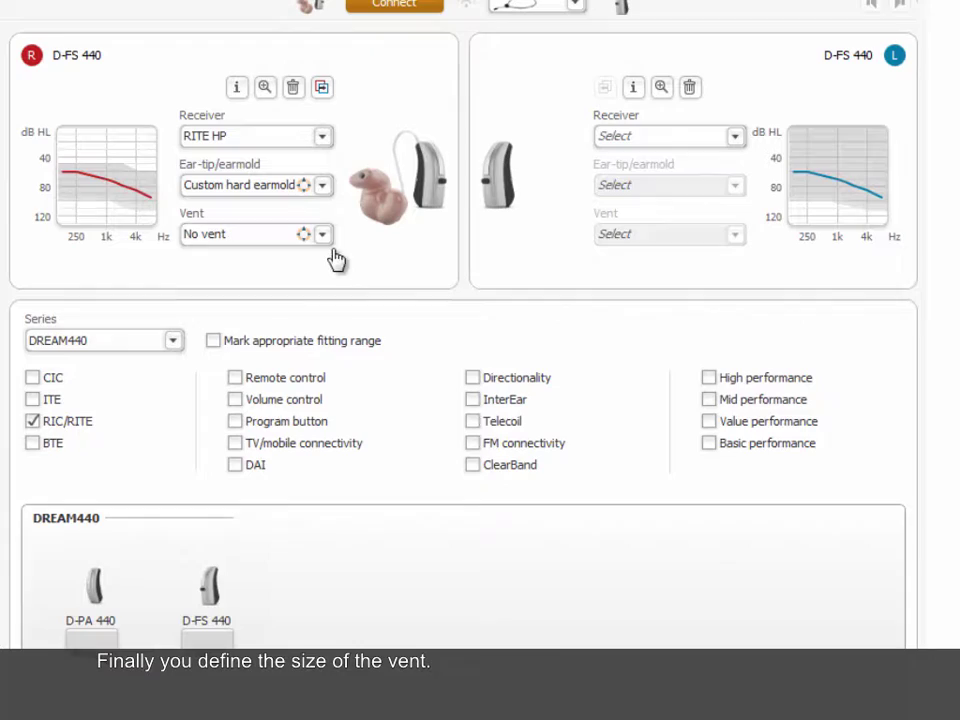
click(325, 236)
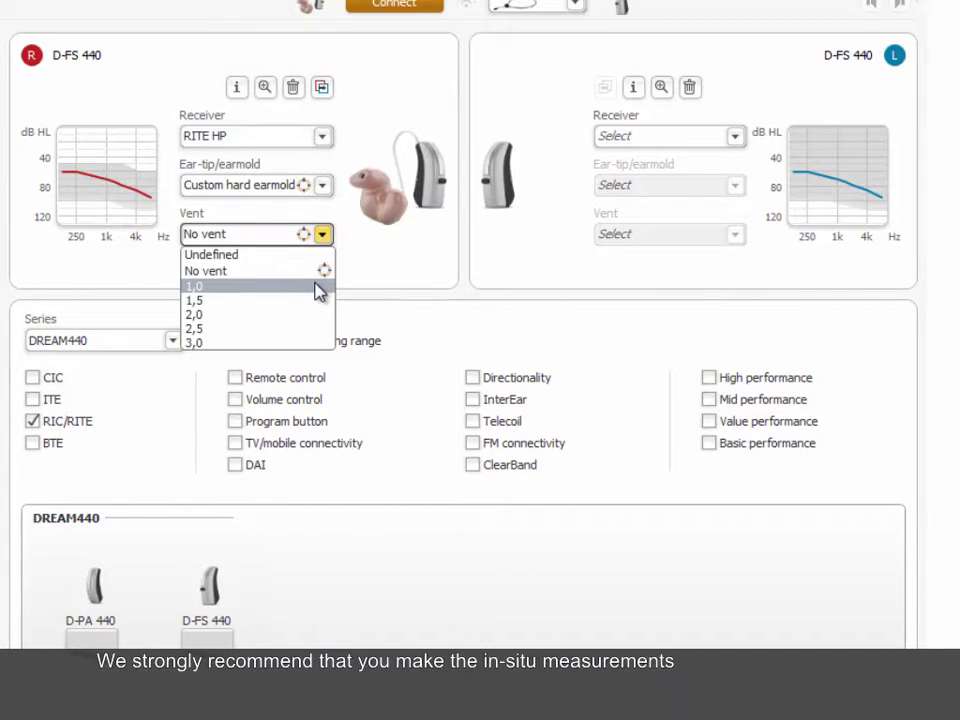
click(316, 287)
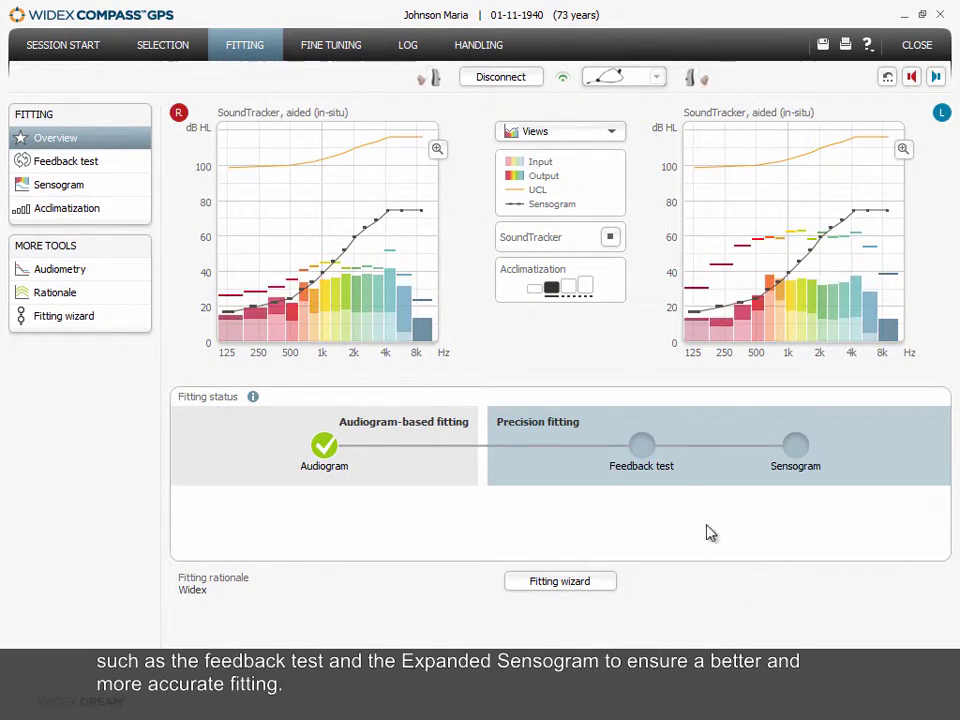
- Run the feedback test, then continue to the Fine Tuning stage
click(641, 446)
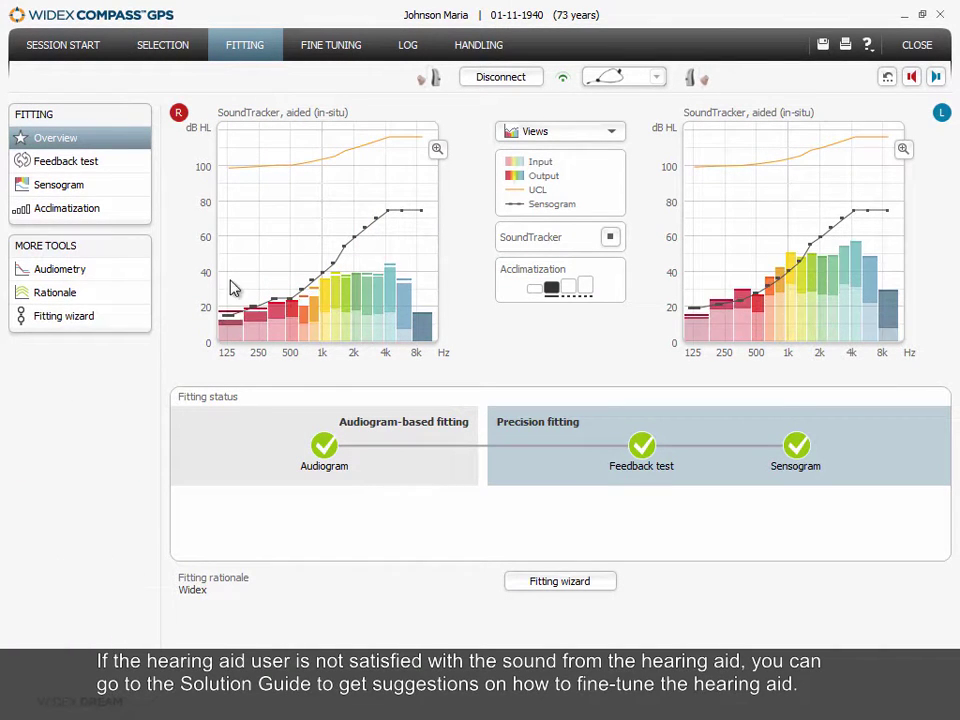
click(303, 45)
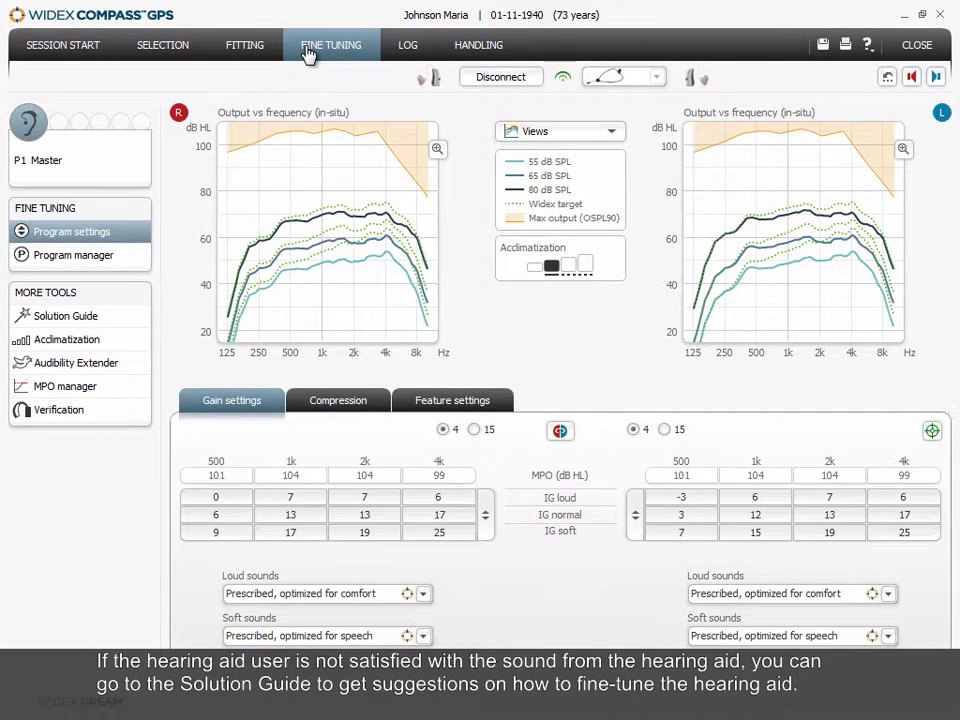
- Open the Solution Guide with topic Audibility and category Soft sounds or soft noise
click(116, 326)
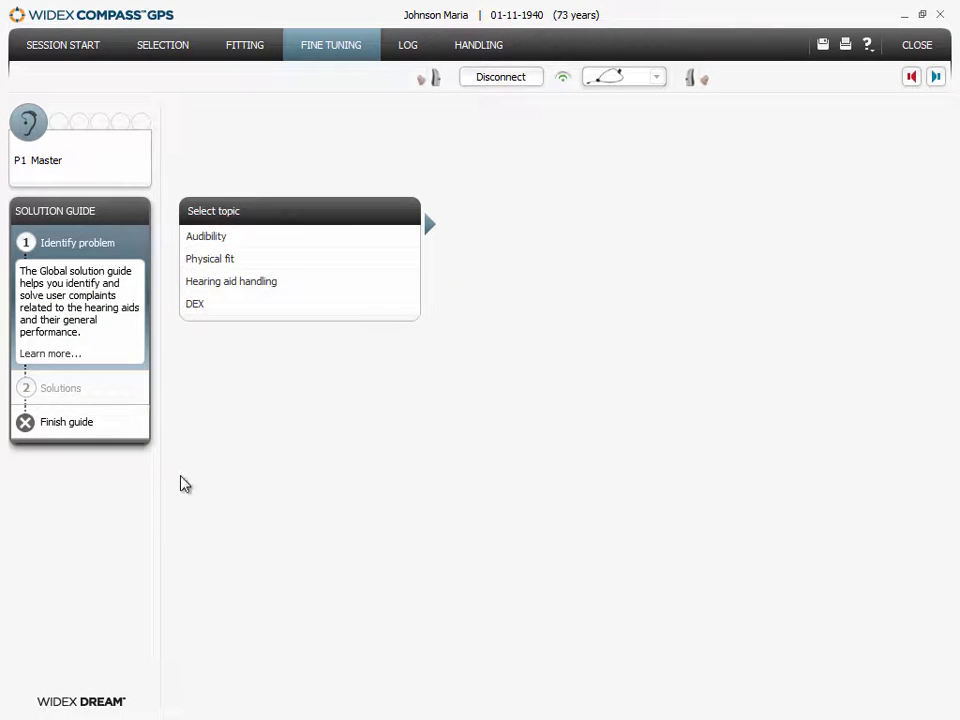
click(197, 236)
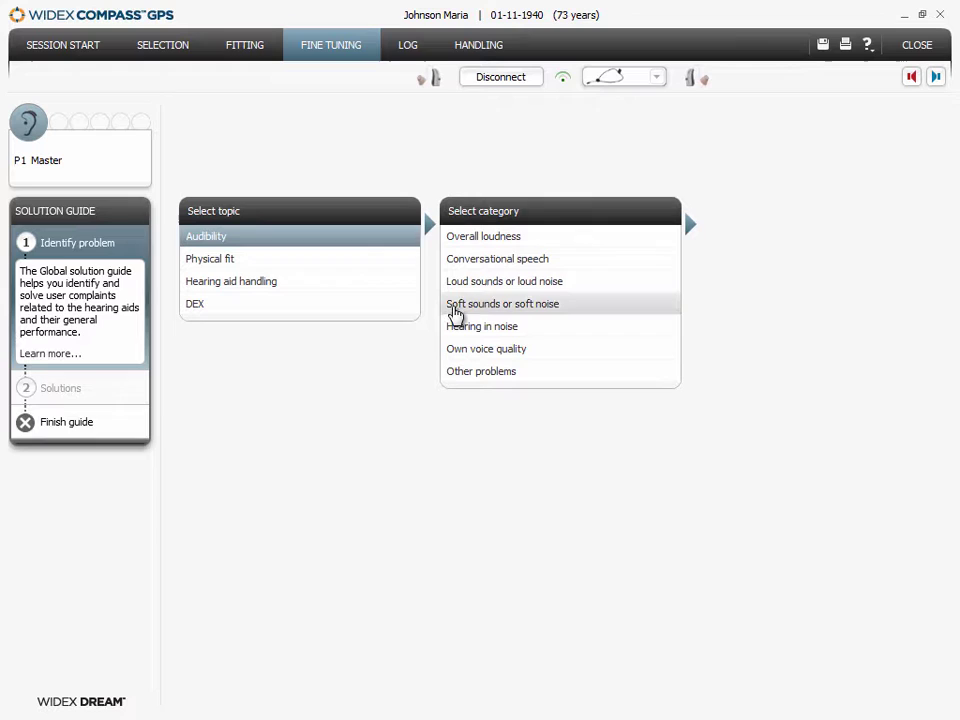
click(455, 305)
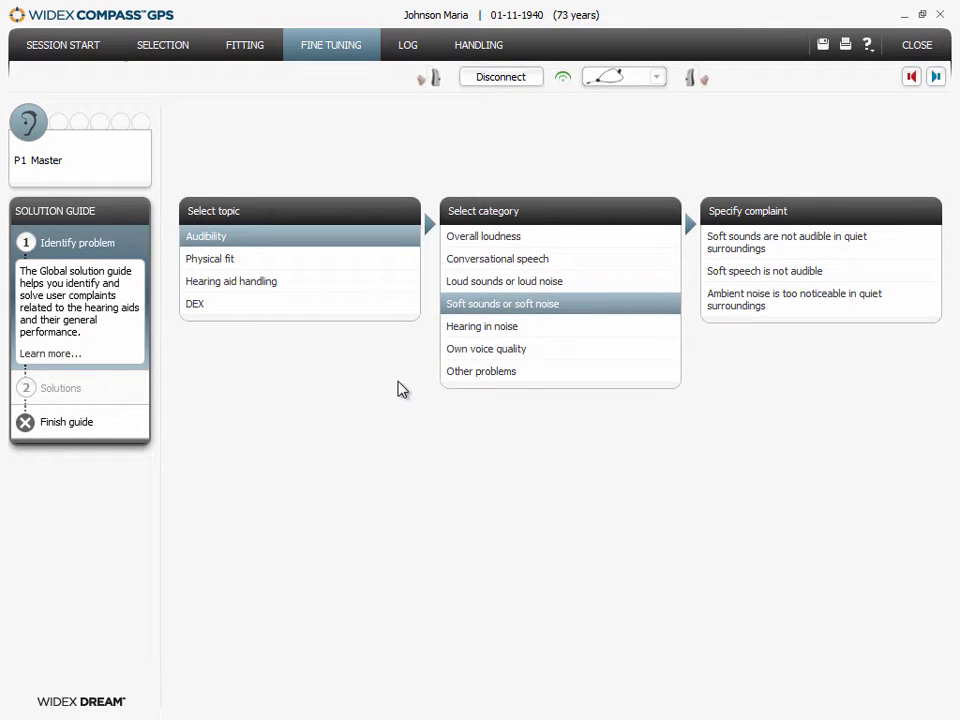